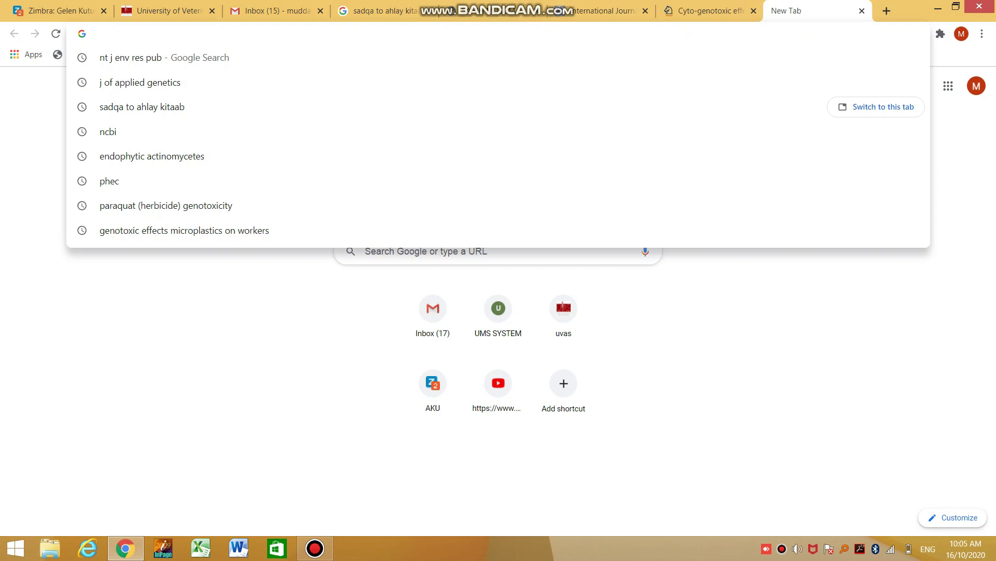
Step: Run a Google search for 'ncbi' in a fresh tab
text(ncb)
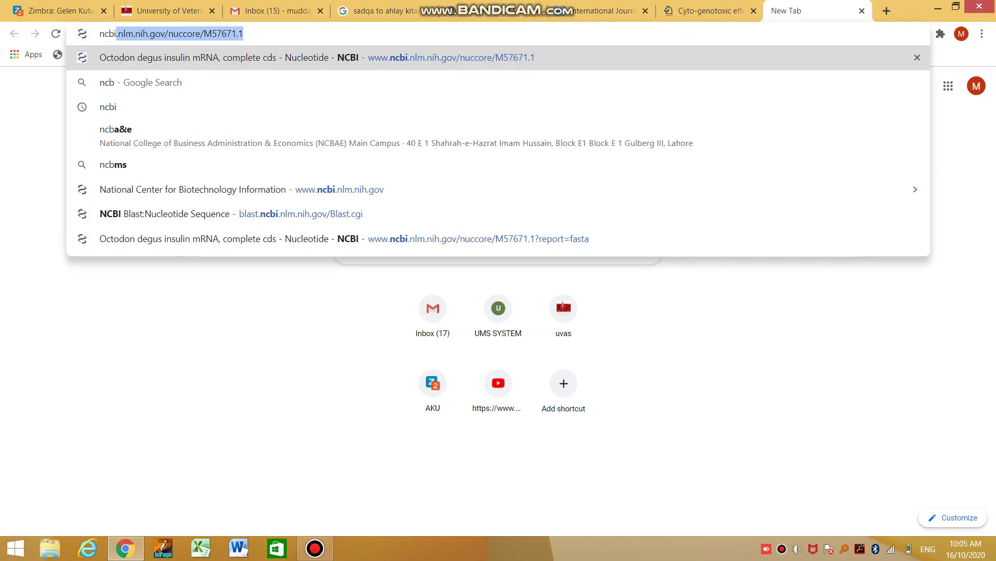
key(Return)
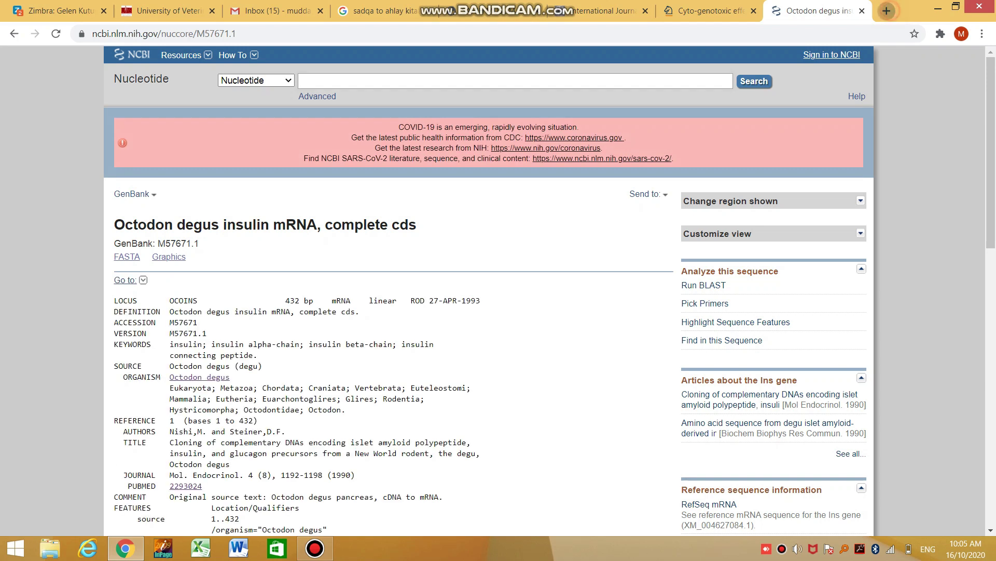
click(887, 10)
click(469, 249)
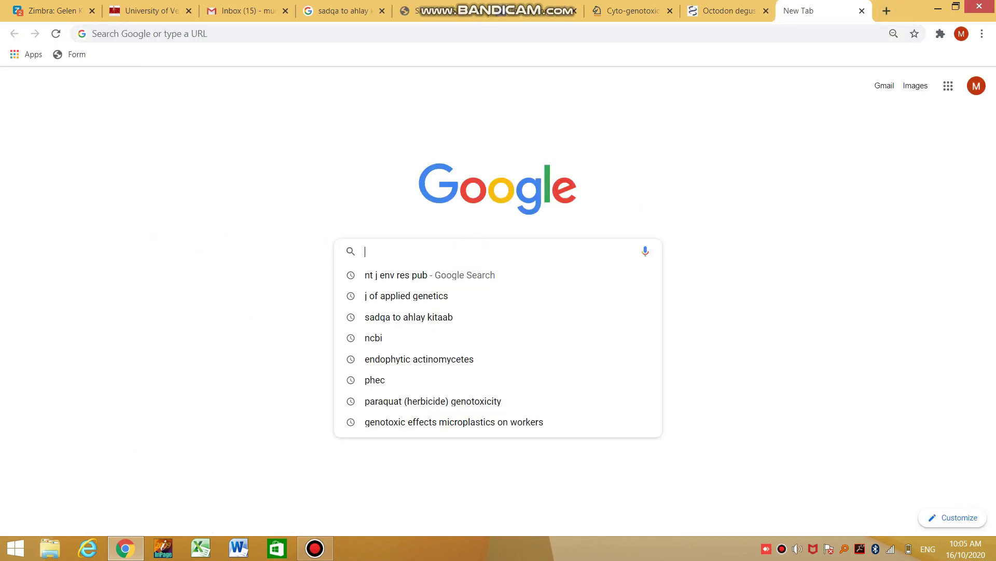
text(ncbi)
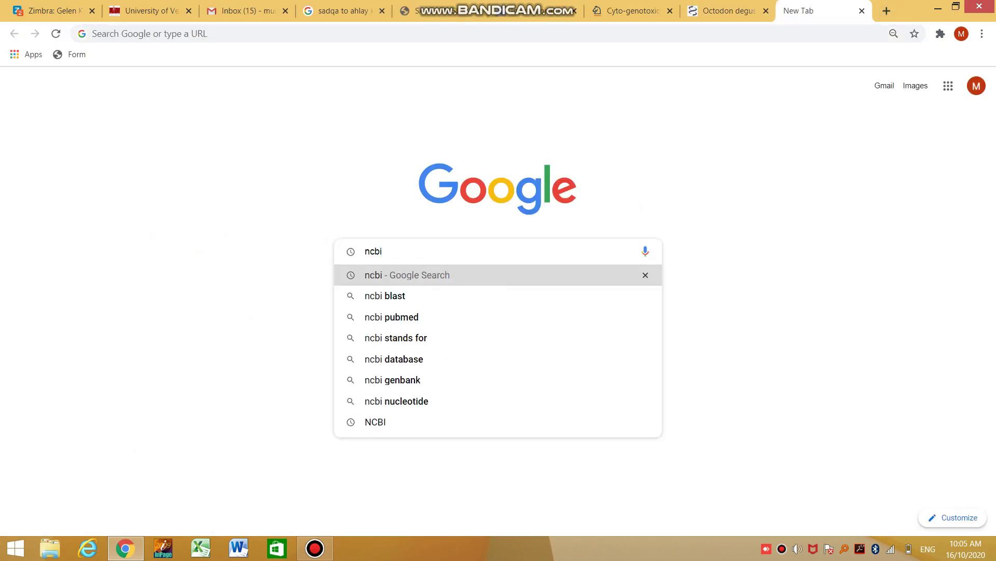
key(Return)
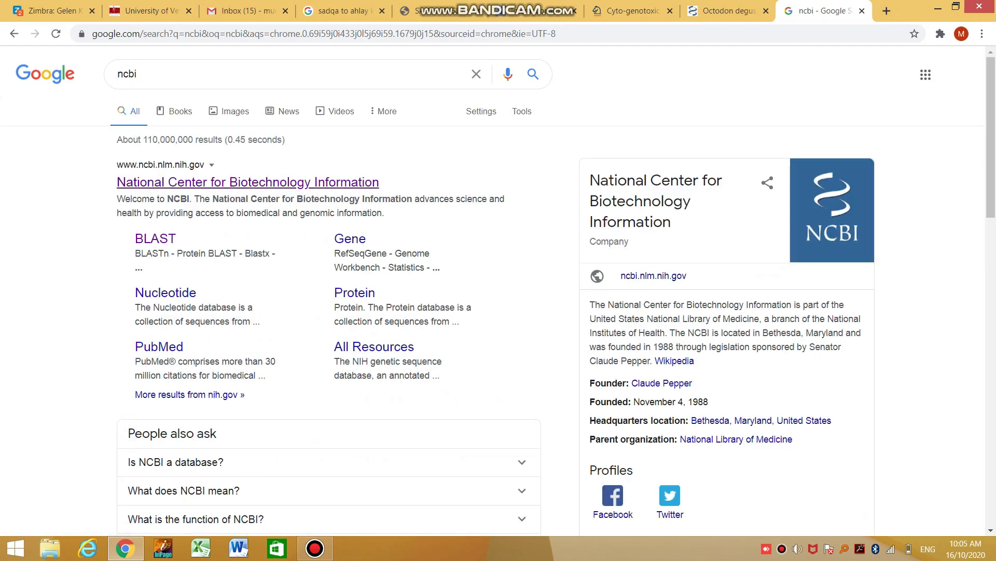
Step: Open the National Center for Biotechnology Information site and expand its All Databases list
click(319, 181)
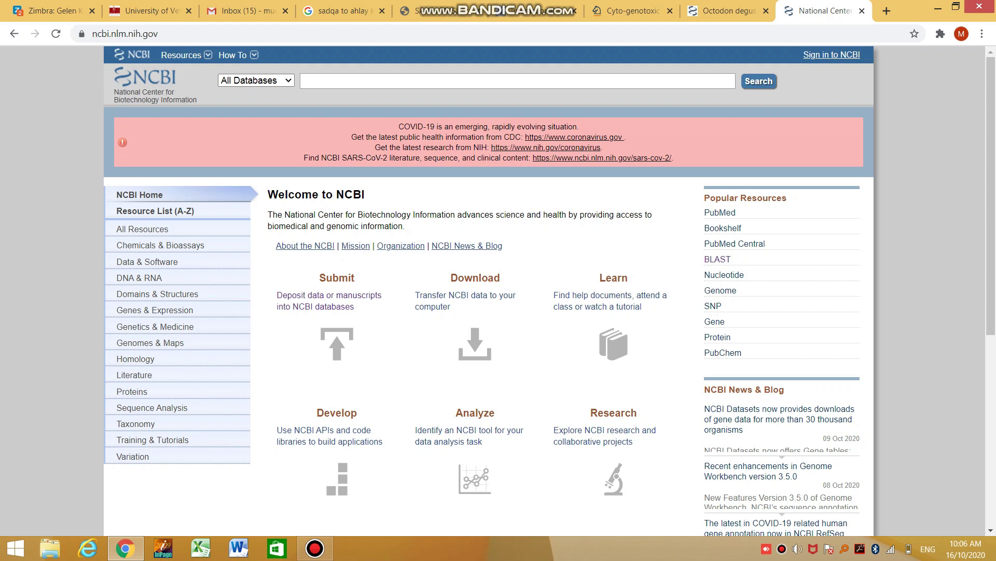
click(256, 79)
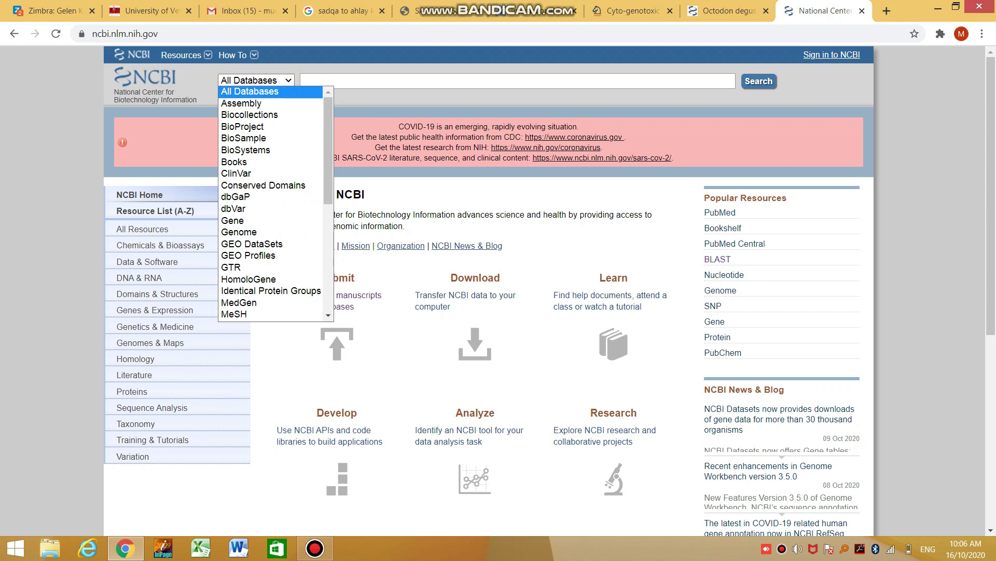
Step: Choose Nucleotide as the database and place the cursor in the search field
key(n)
key(u)
key(n)
key(n)
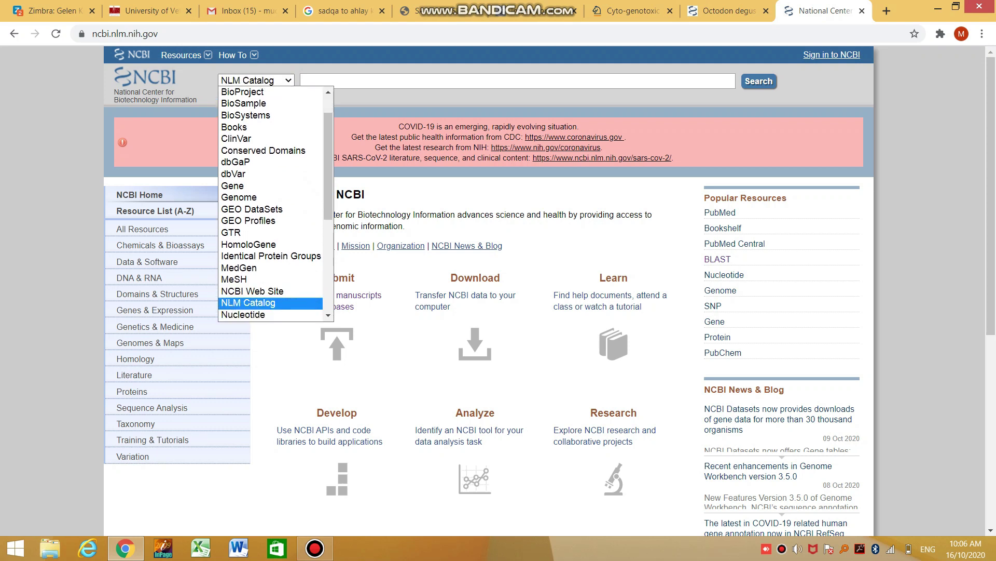
key(n)
click(261, 311)
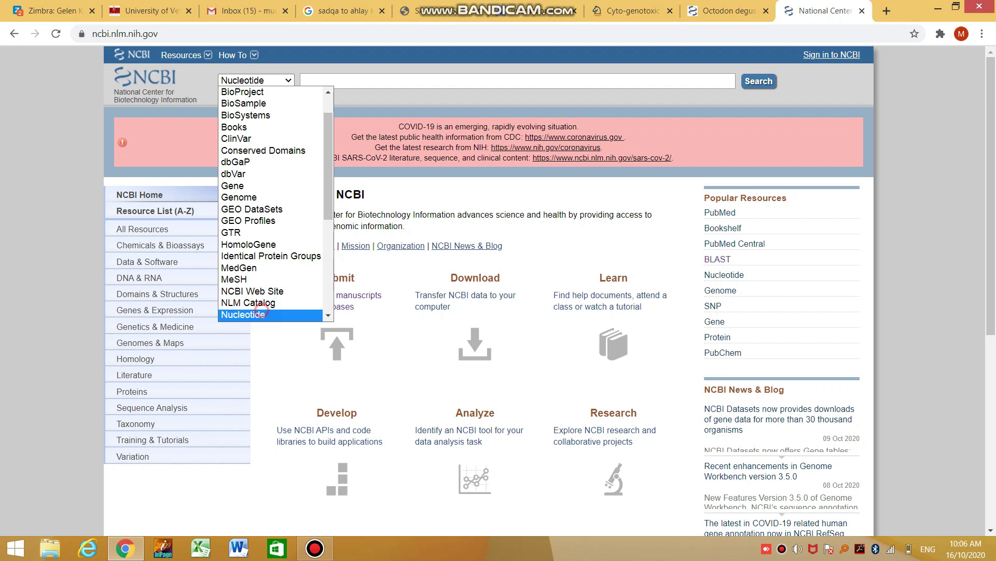
click(330, 84)
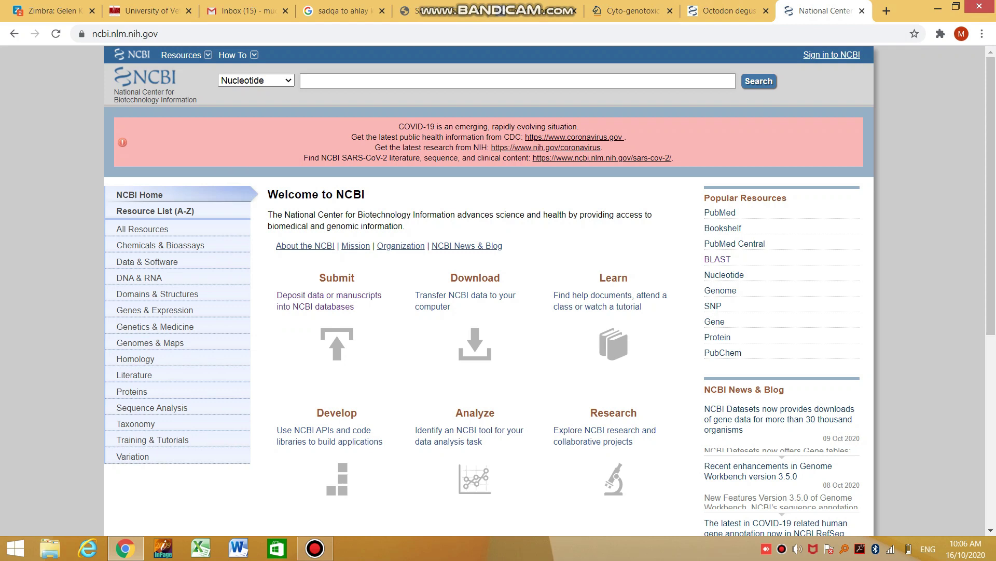
Step: Close the degu record, Cyto-genotoxic article, inbox, University and Zimbra tabs
click(766, 11)
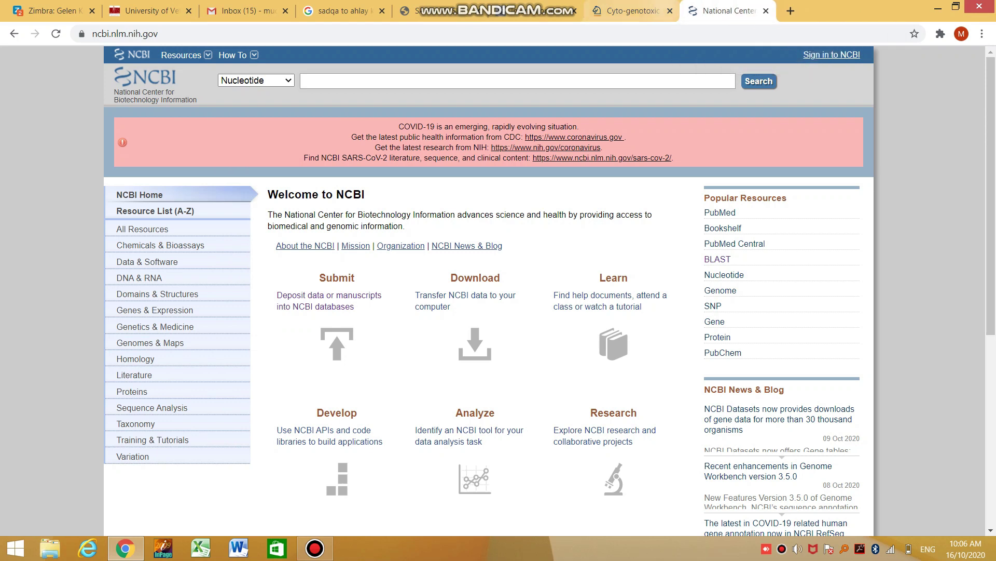
click(670, 11)
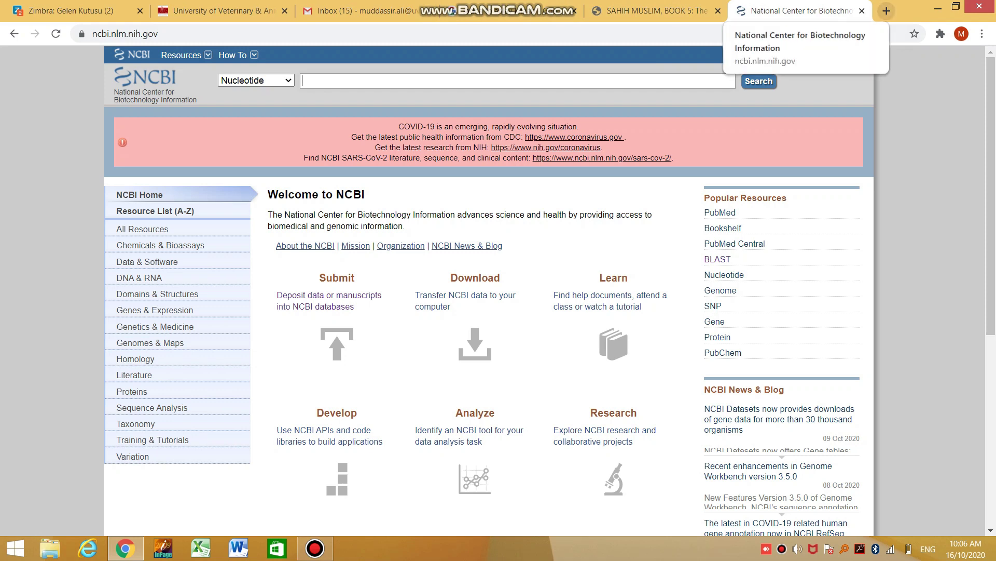
click(430, 11)
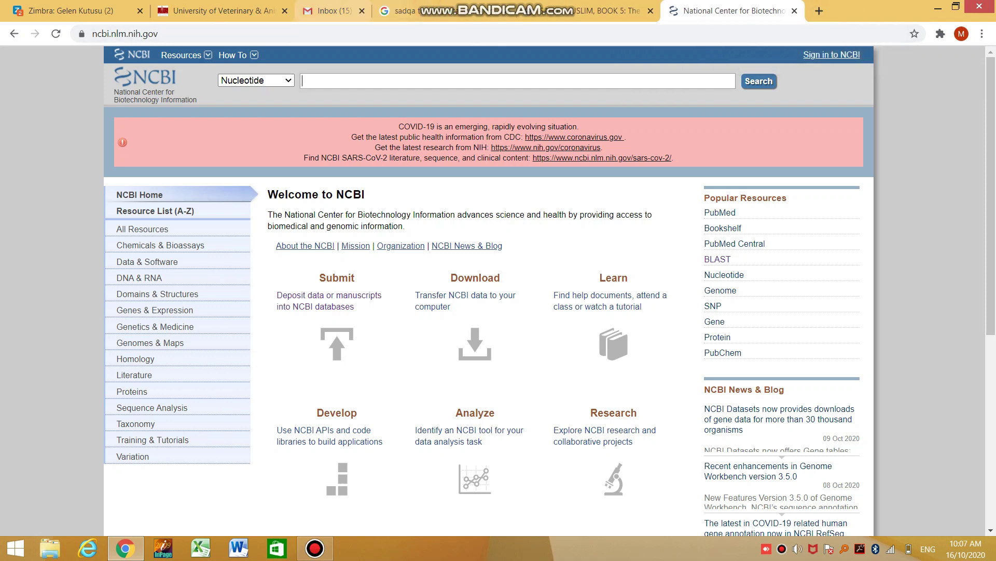
click(285, 11)
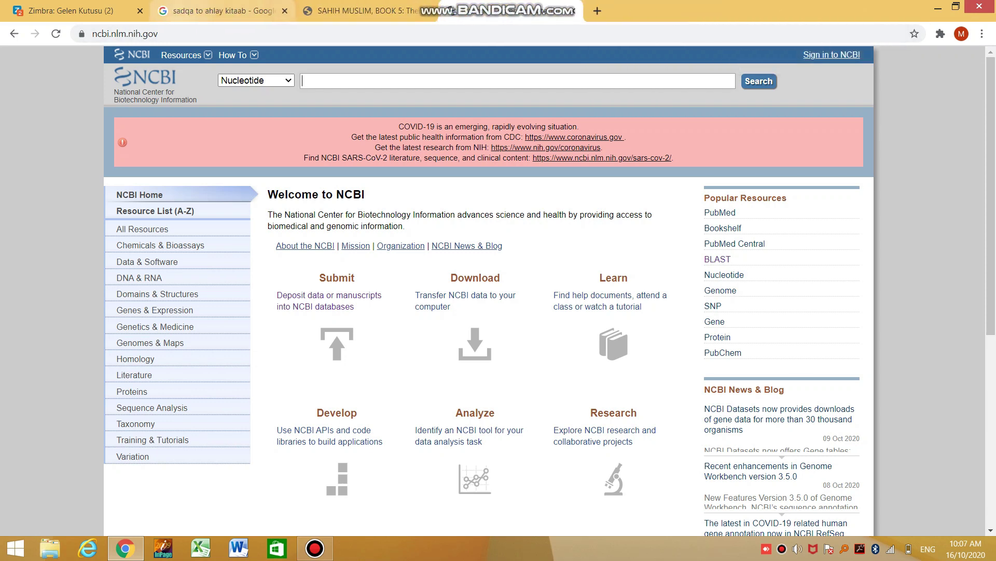
click(140, 11)
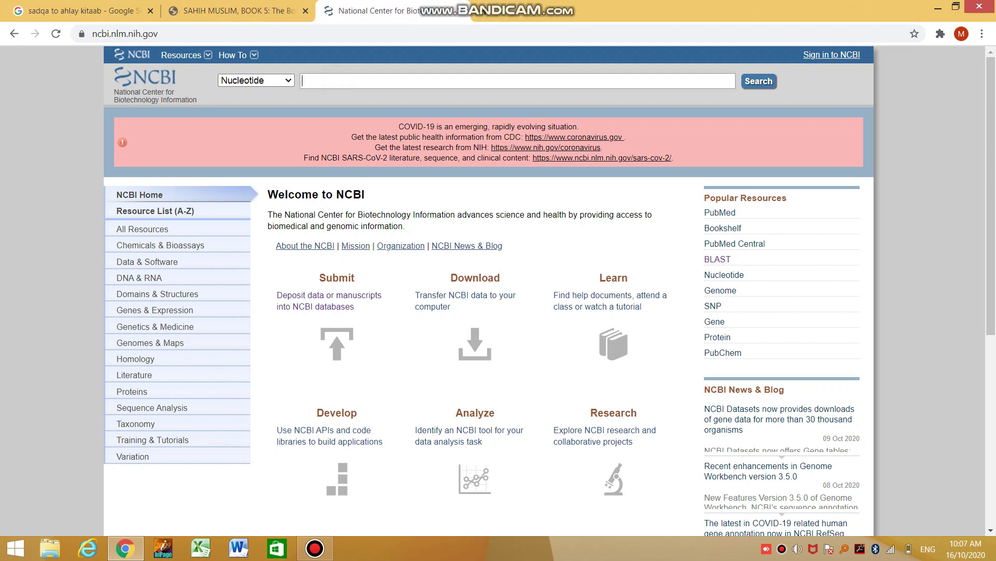
Step: Search Nucleotide for 'casein' and scroll through the 87272 results
text(casein)
key(Return)
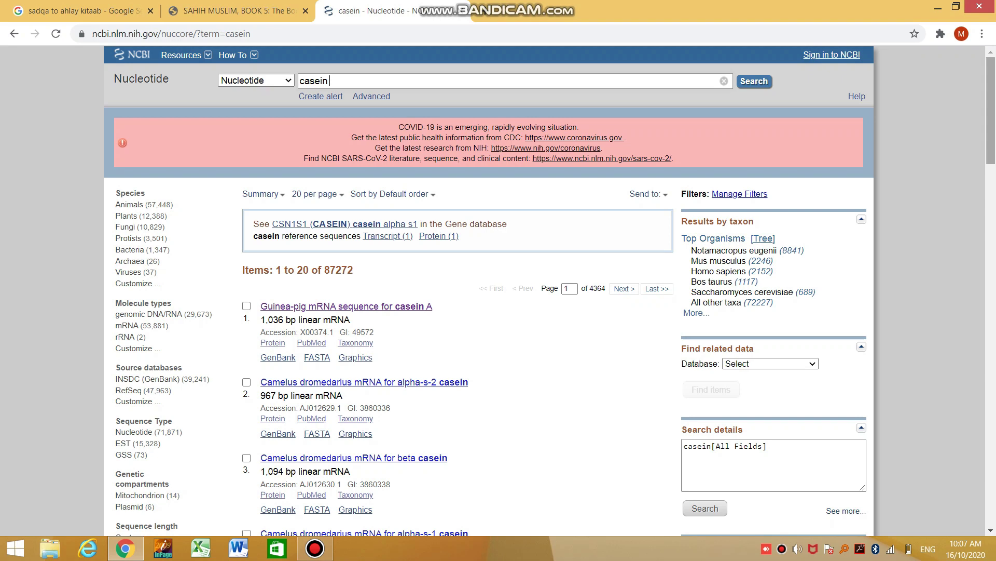
drag(991, 112, 991, 133)
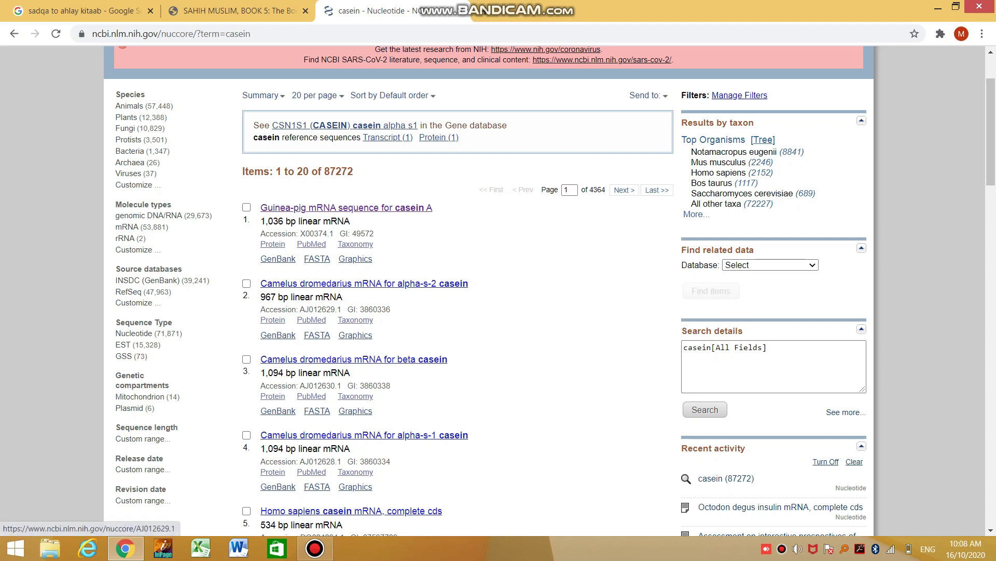
Step: Open the camel alpha-s-2 casein record AJ012629 and point out its LOCUS line
click(356, 283)
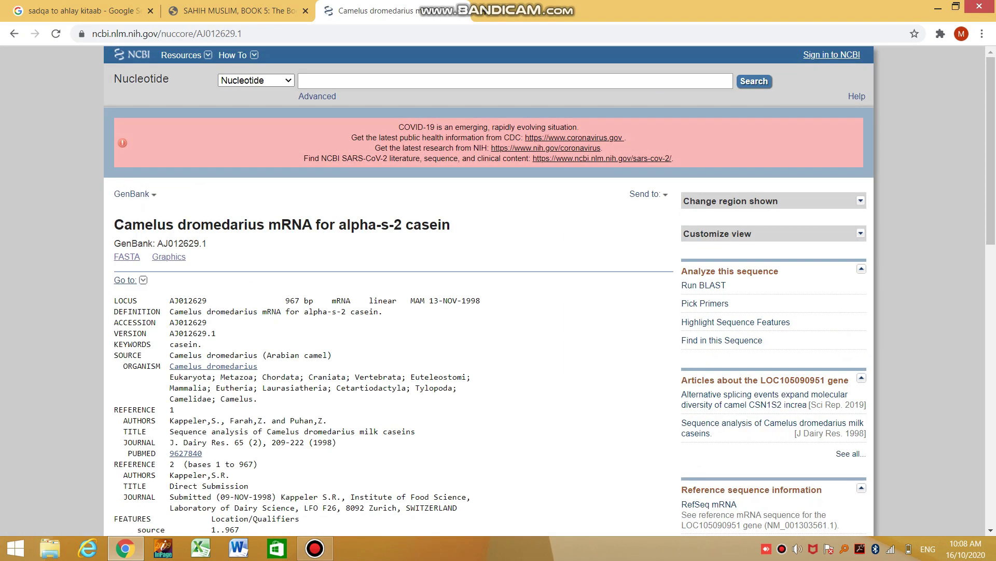
click(991, 128)
drag(991, 128, 992, 141)
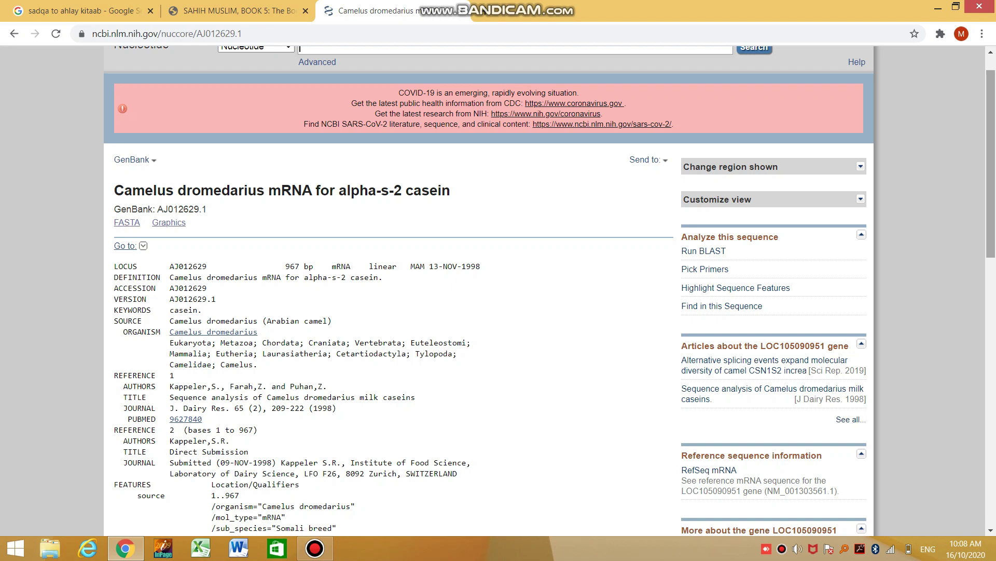
drag(991, 163, 991, 187)
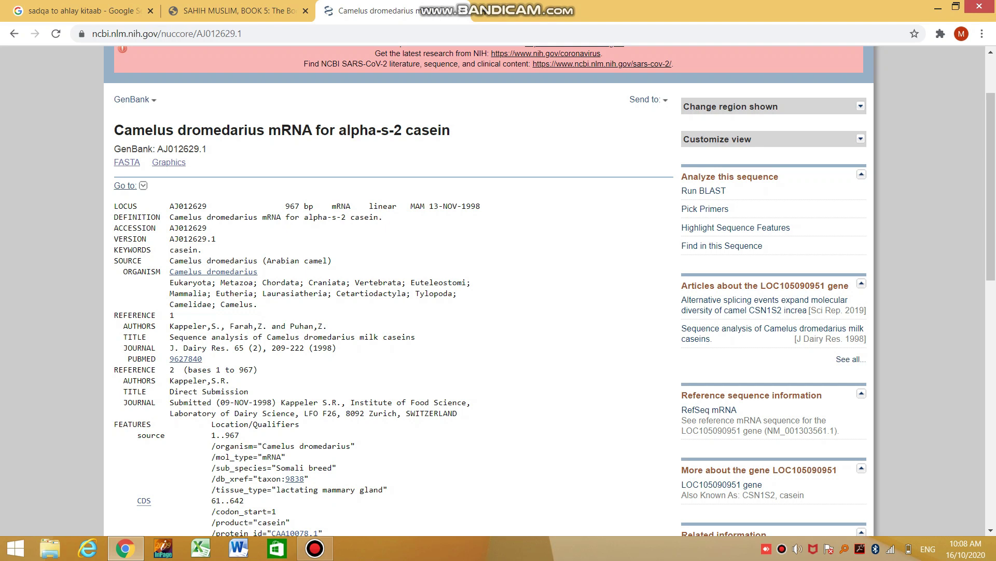
double_click(125, 206)
click(137, 205)
drag(114, 216, 249, 510)
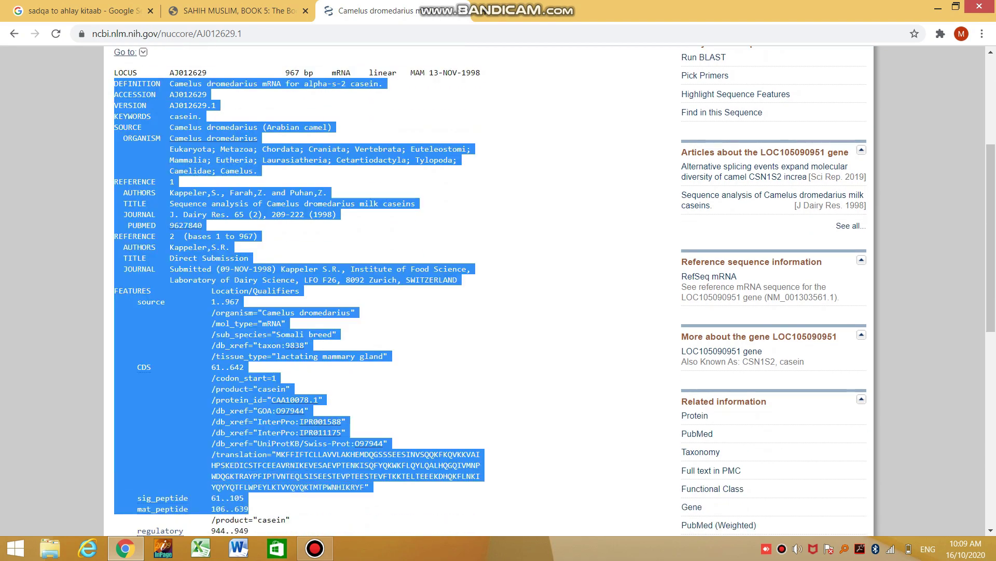
scroll(604, 321, down, 5)
click(604, 320)
drag(604, 320, 602, 311)
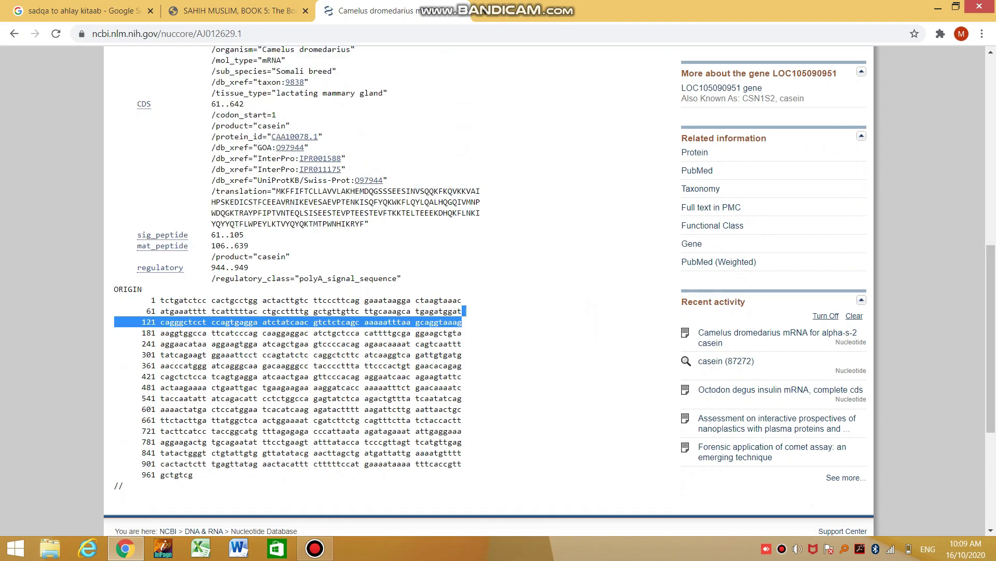
double_click(127, 289)
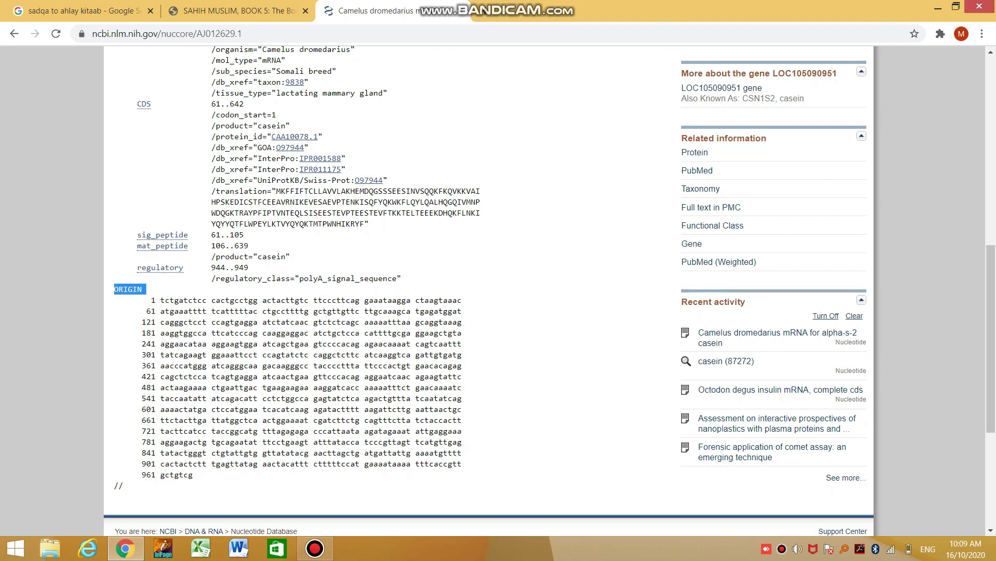
scroll(550, 290, up, 8)
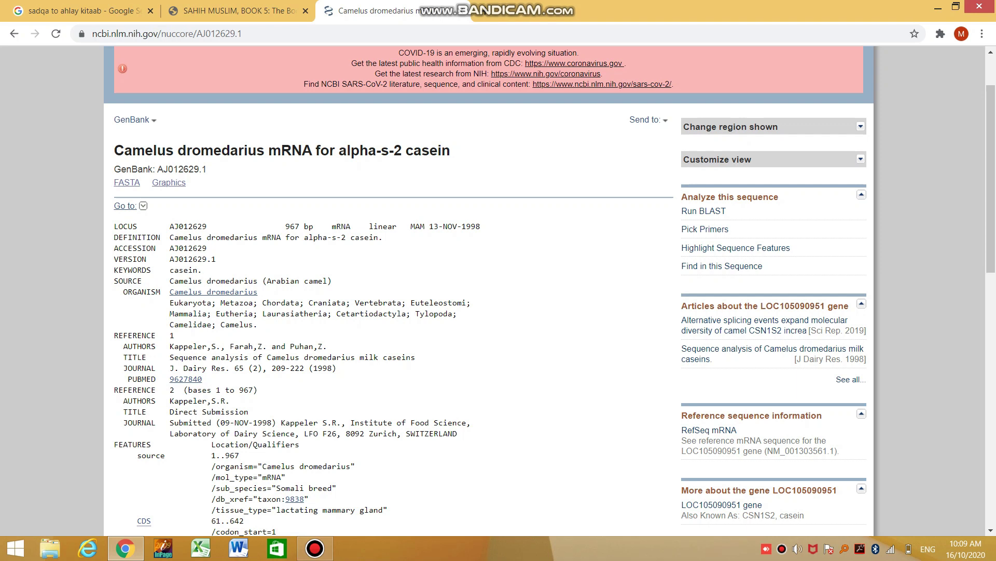
Step: Highlight the locus name, DEFINITION description and accession AJ012629, leaving AJ012629 selected
drag(169, 226, 211, 226)
click(215, 227)
drag(211, 227, 170, 227)
drag(166, 237, 327, 237)
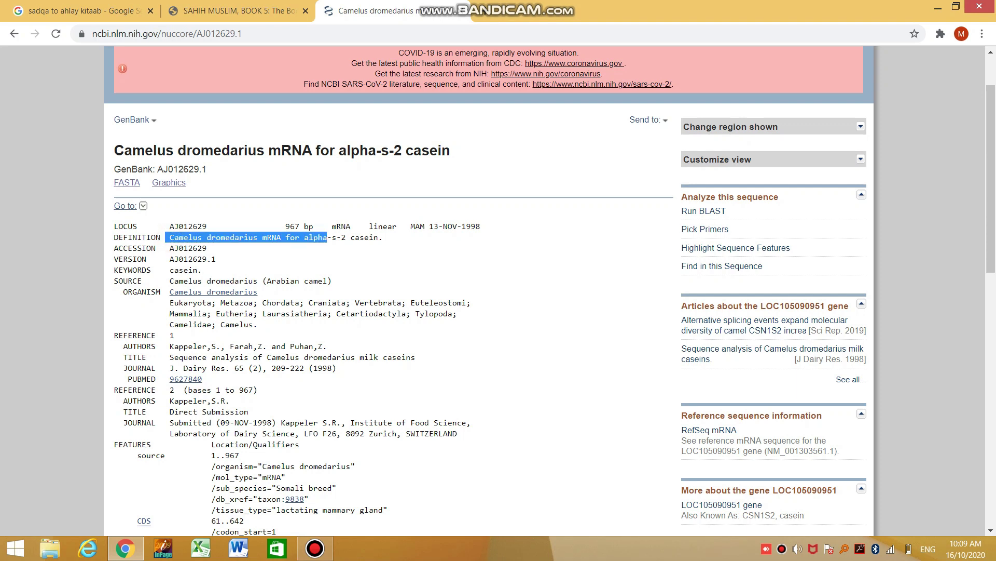
drag(170, 248, 206, 248)
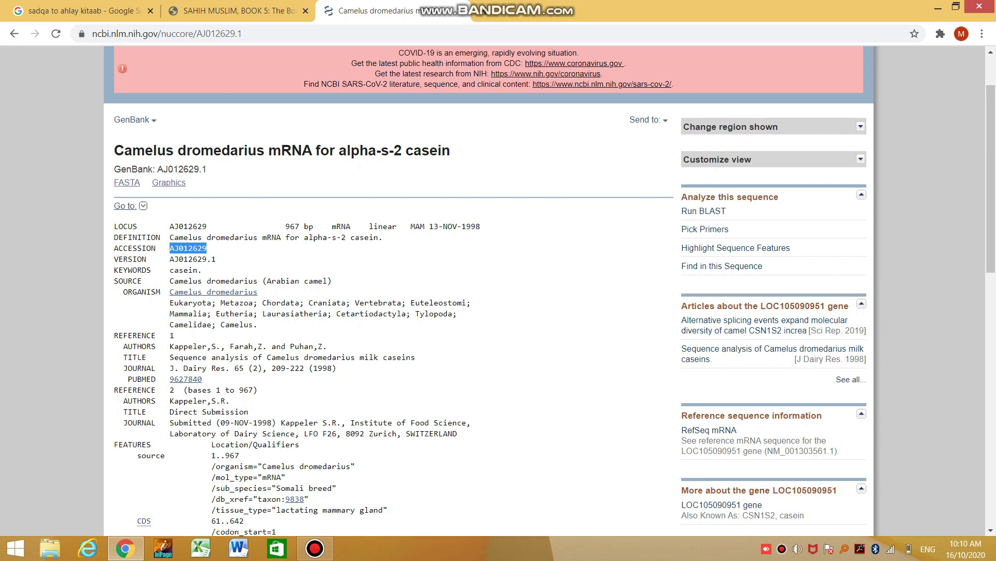
click(281, 258)
drag(207, 249, 169, 248)
Step: Copy accession AJ012629 and set up the Nucleotide search box for a new query
right_click(187, 247)
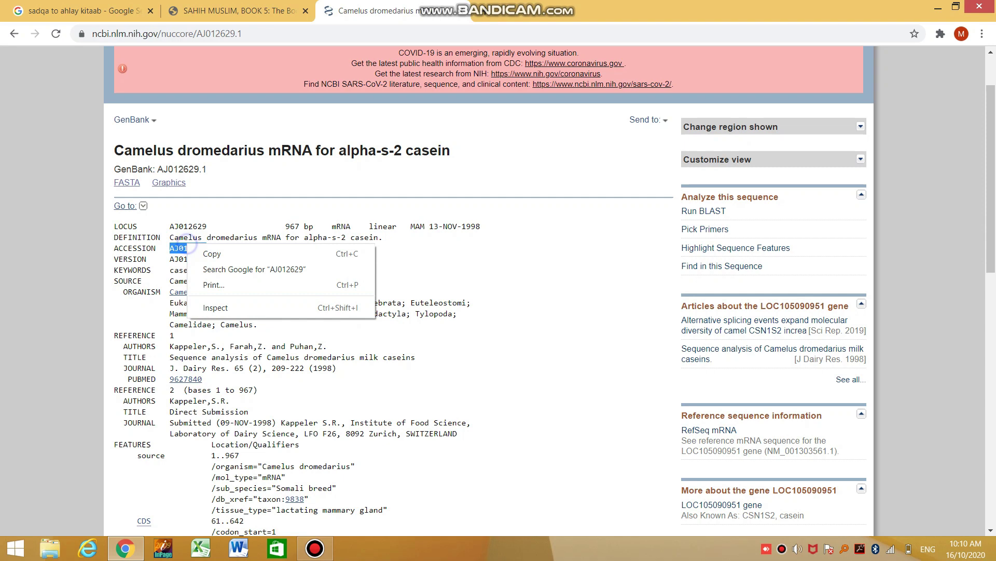
click(201, 253)
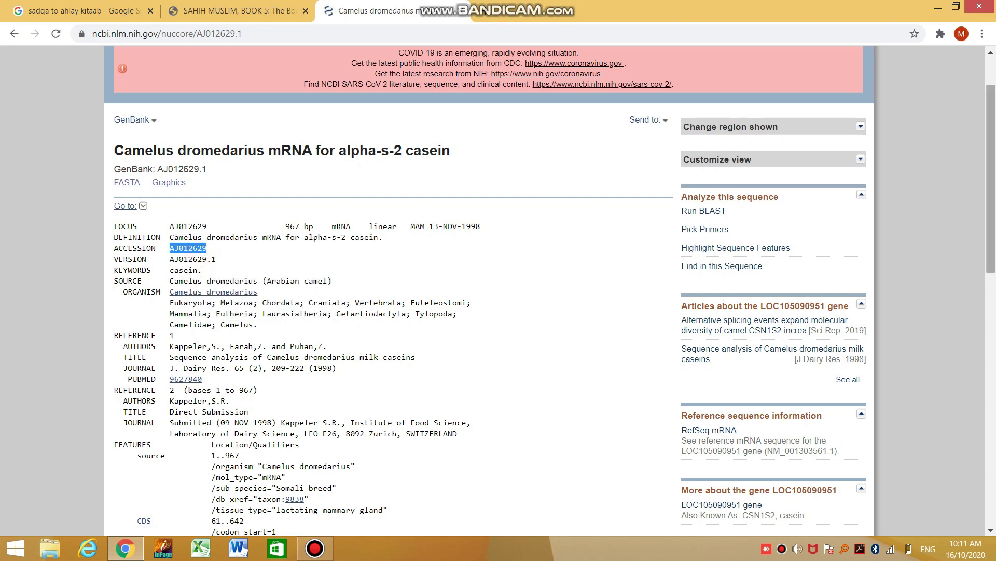
scroll(488, 291, up, 2)
click(495, 80)
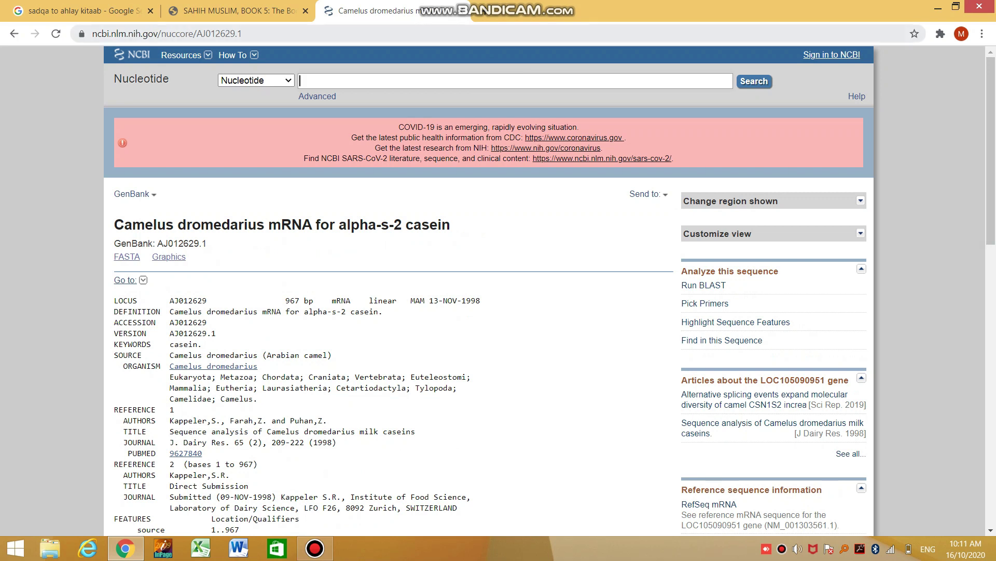
click(485, 10)
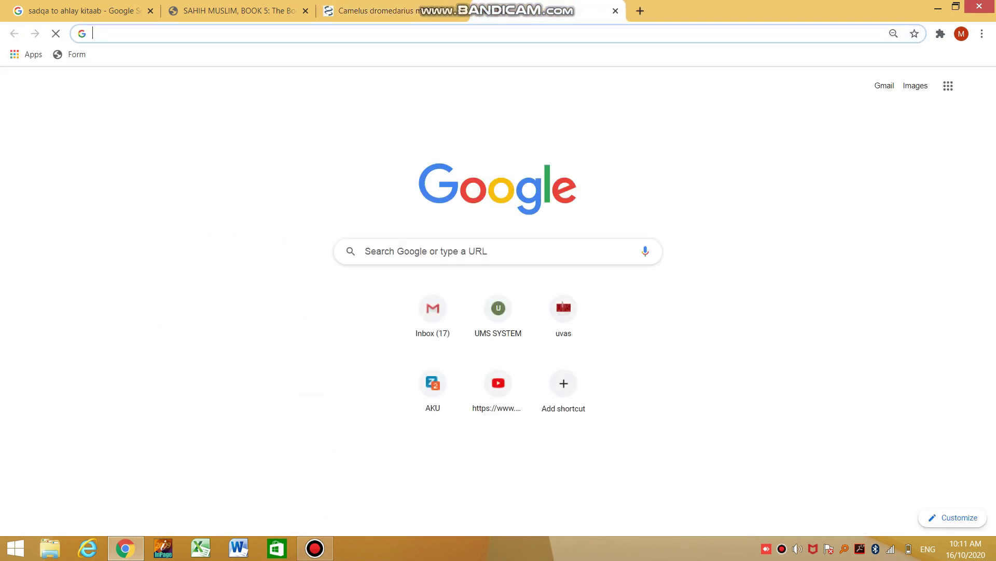
Step: Paste AJ012629 into Google and open the 'AJ012629 - NCBI' result
click(389, 251)
key(ctrl+v)
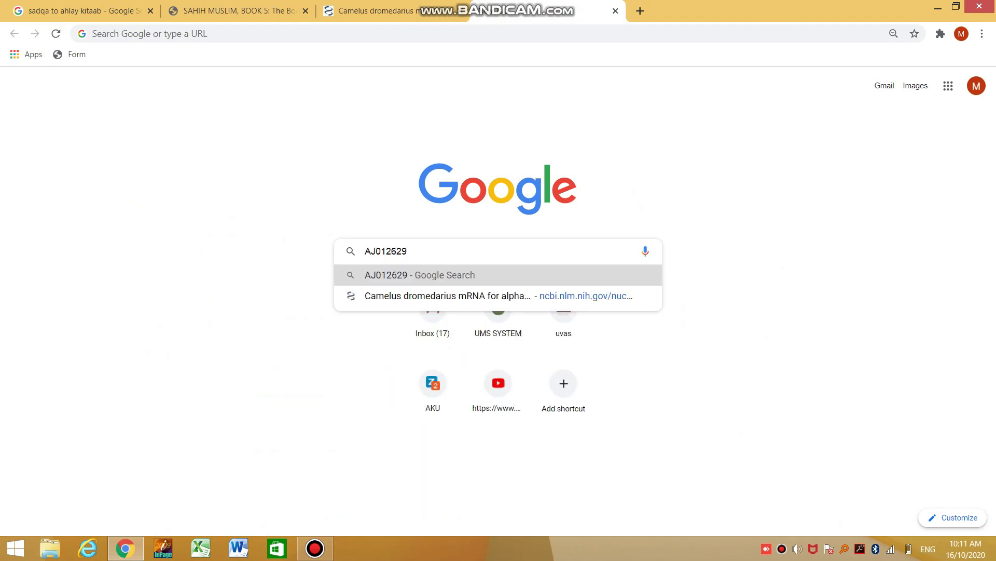
key(Return)
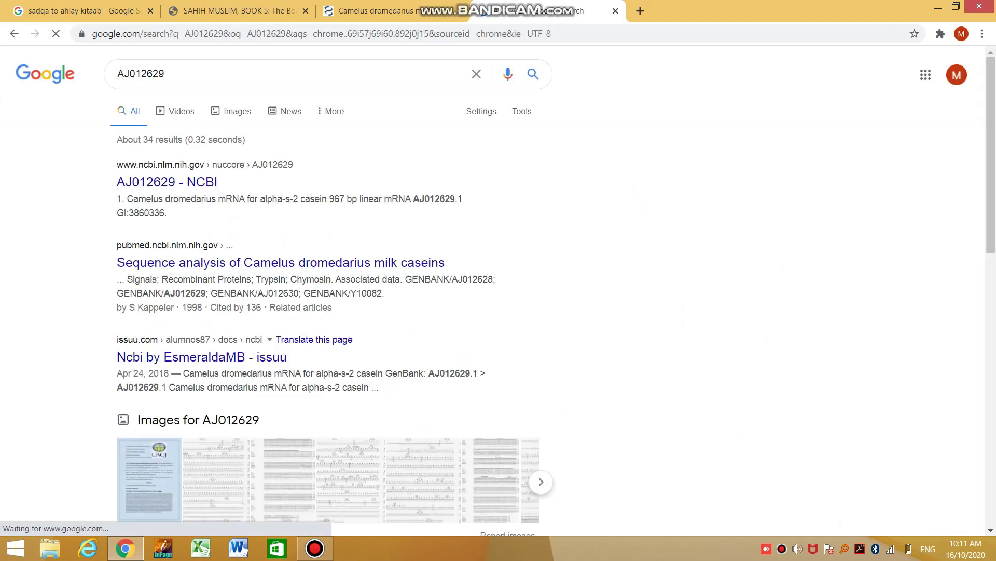
click(169, 183)
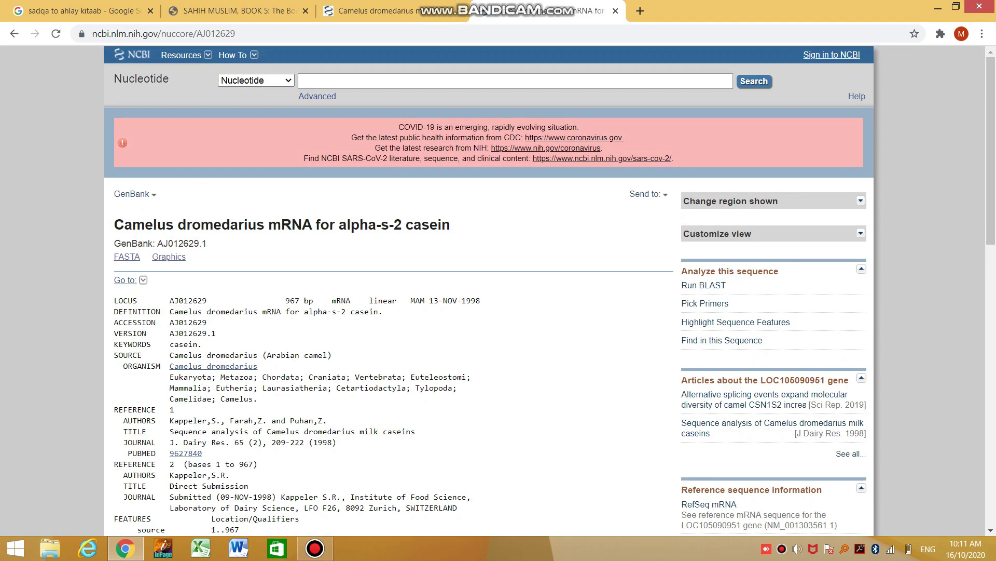
Step: Highlight the organism lineage, then bring up options for the Camelus dromedarius link
scroll(488, 291, down, 4)
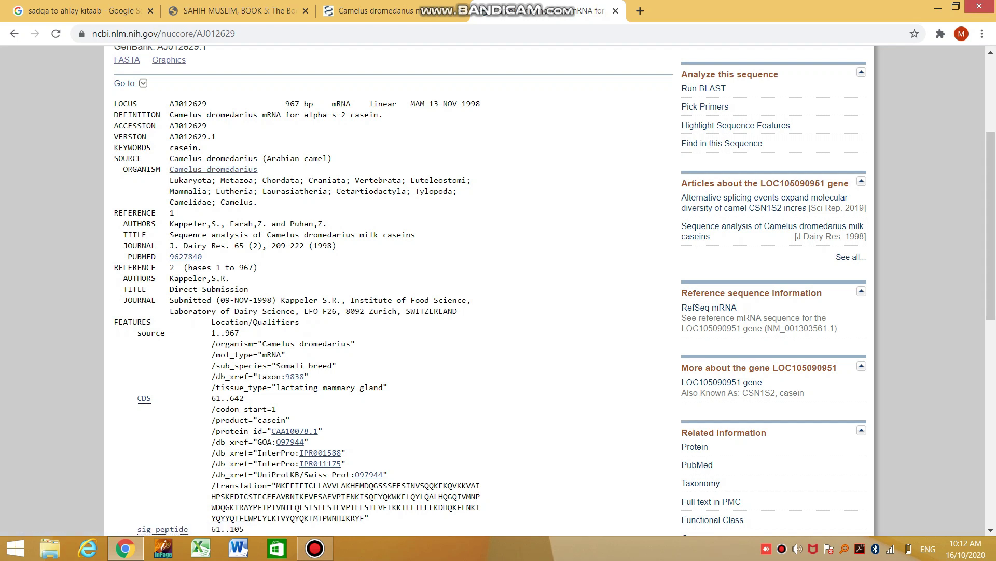
drag(258, 202, 184, 180)
click(231, 208)
right_click(235, 174)
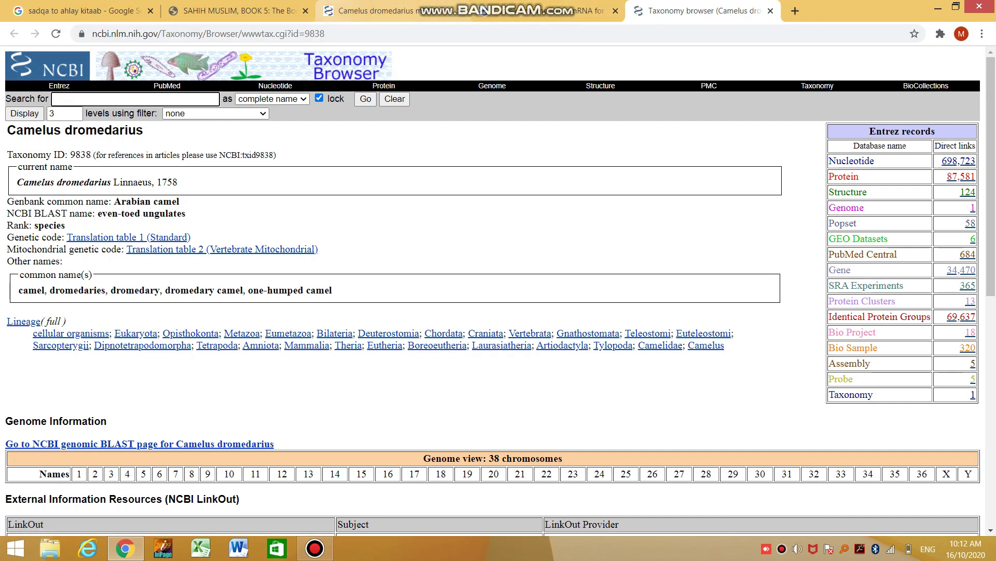
Step: Close the Sahih Muslim book tab and return to the AJ012629 record tab
click(306, 11)
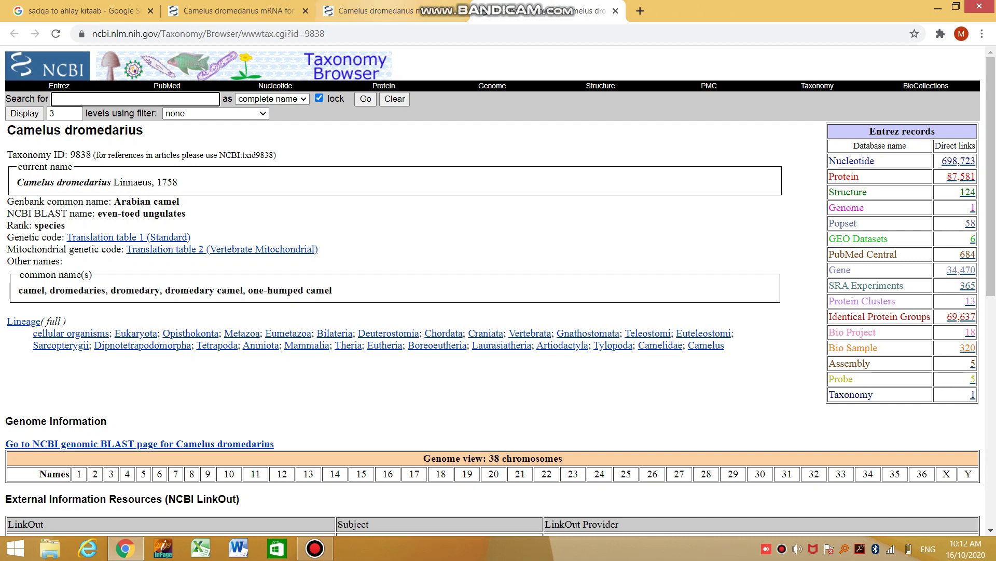
click(374, 10)
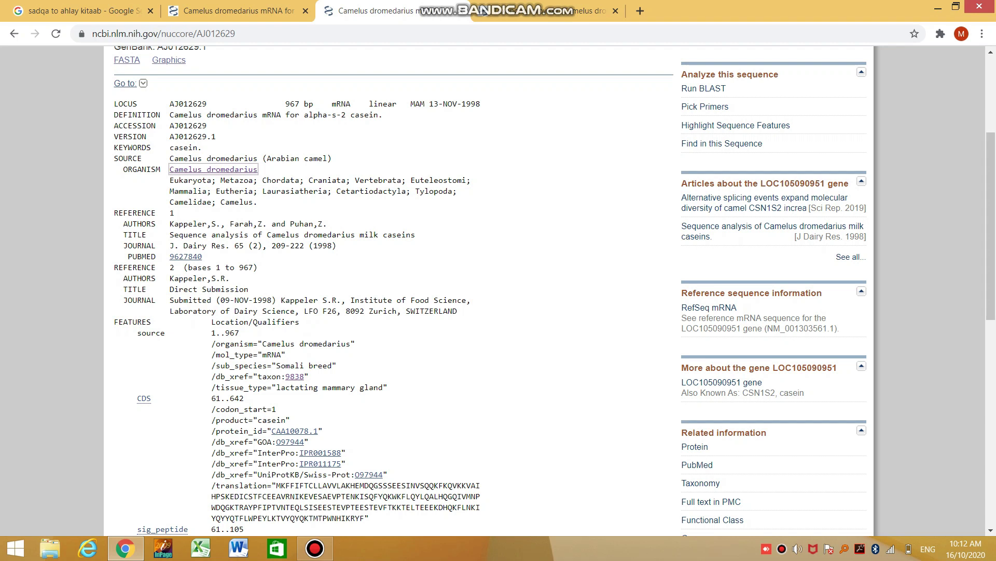
Step: Open reference 1's PubMed article 9627840 in a new tab, then return to the AJ012629 record
drag(165, 235, 416, 235)
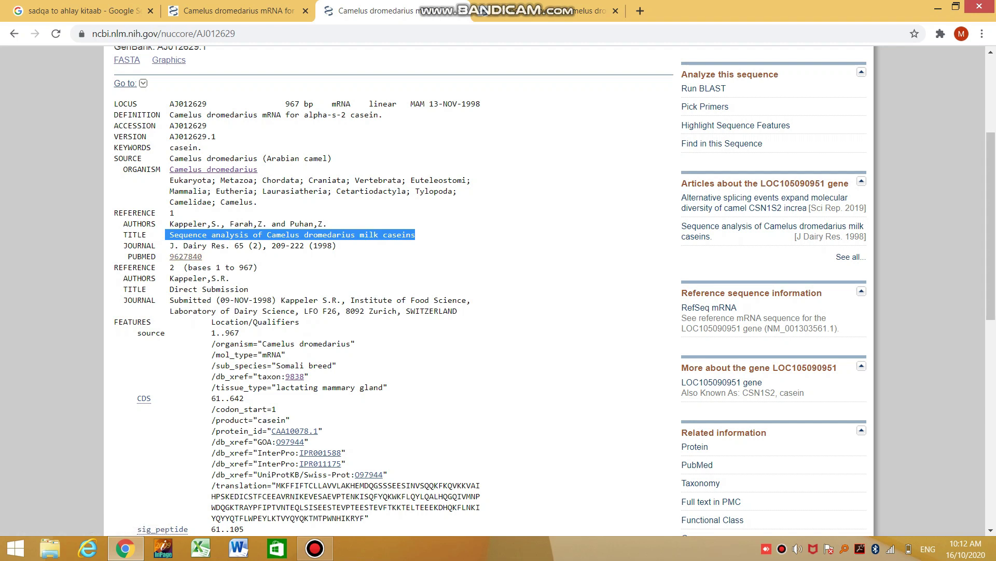
click(217, 255)
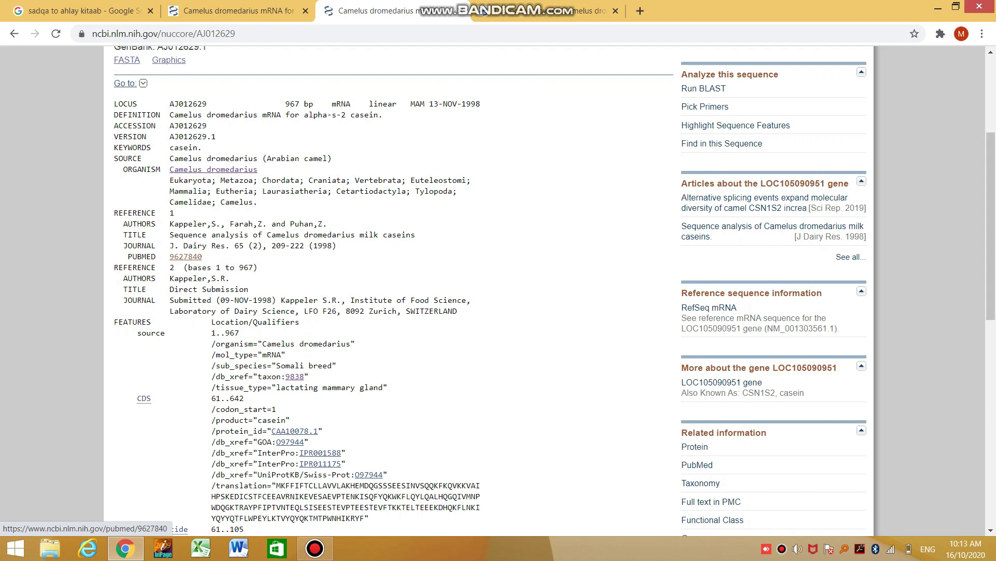
right_click(195, 256)
click(207, 266)
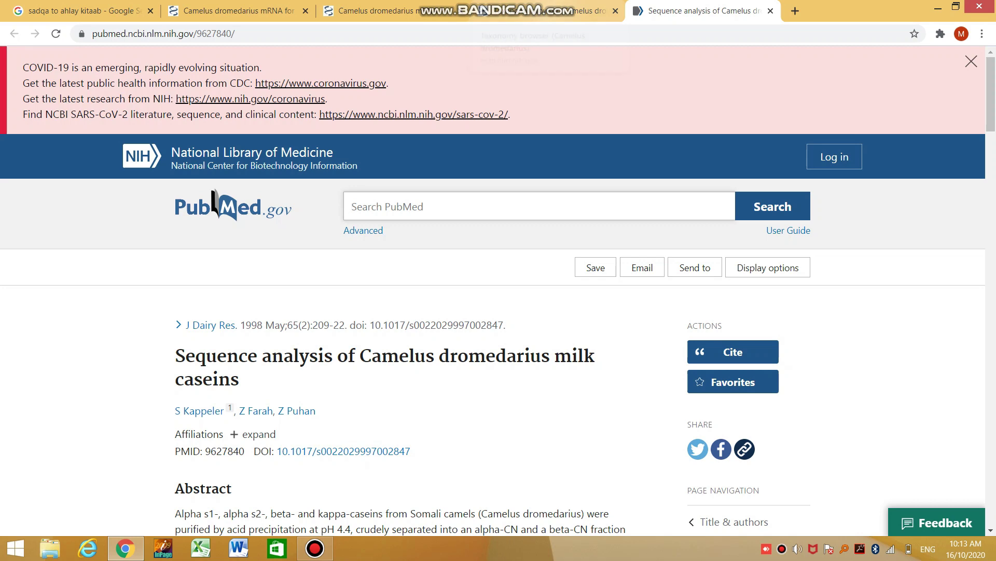
click(363, 10)
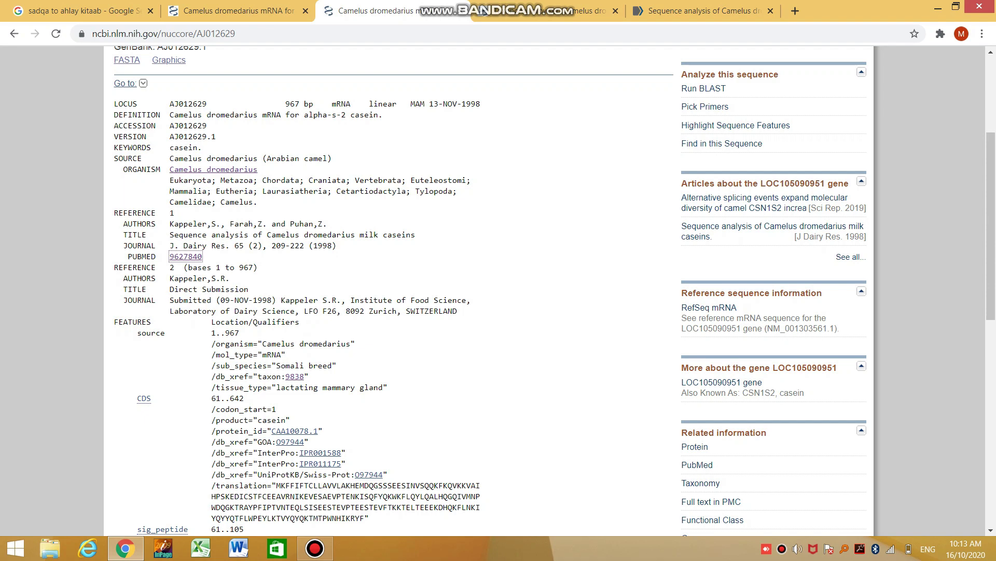
scroll(394, 291, down, 2)
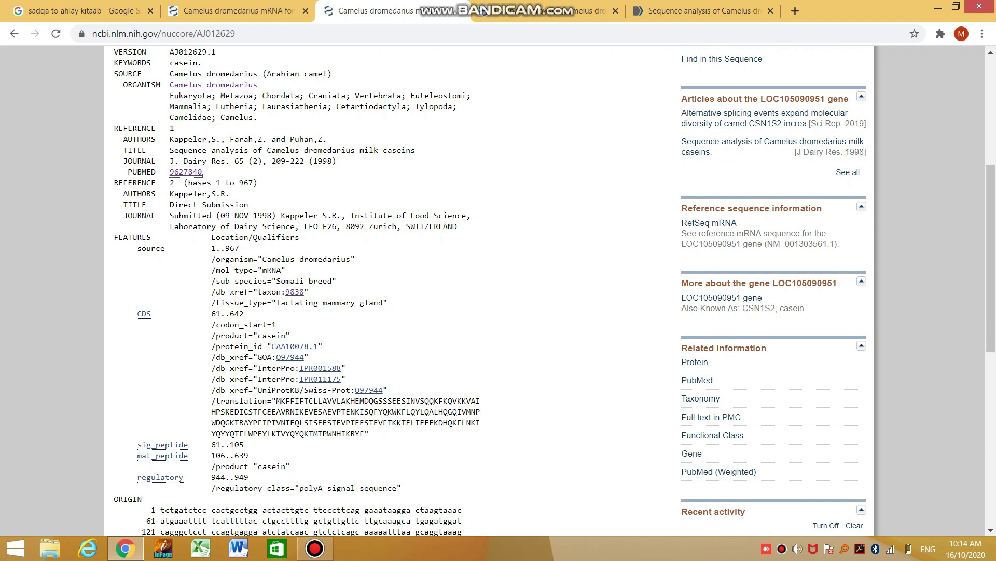
Step: Highlight the CDS 61..642 on the sequence and select its MKFFIFTCLLAVVLAKHEM protein translation
click(144, 314)
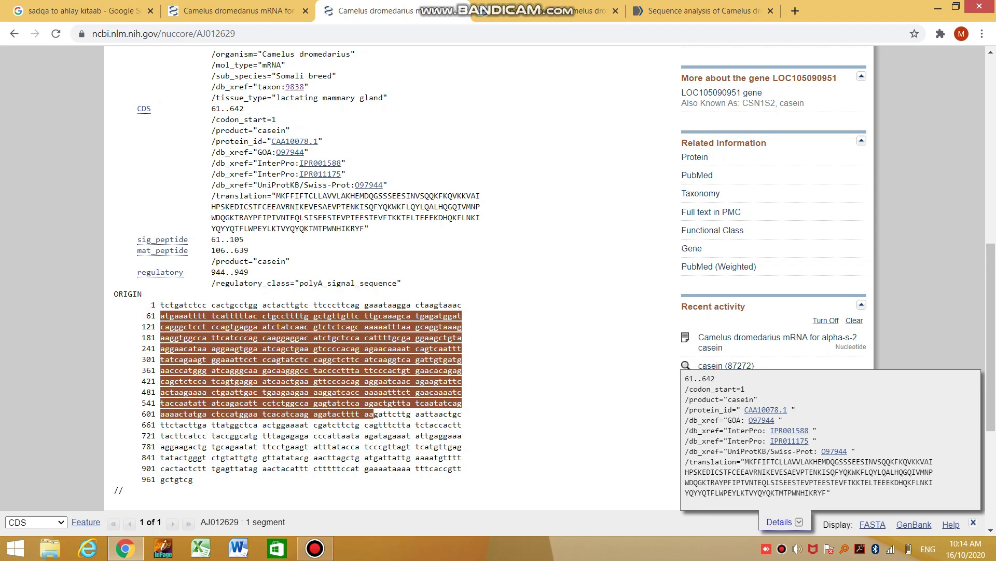
drag(373, 414, 157, 316)
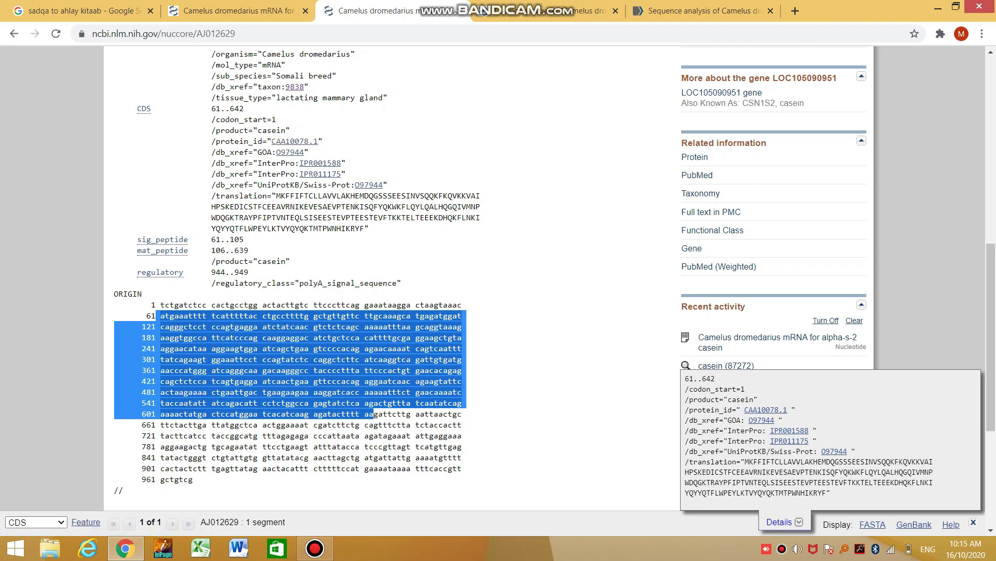
drag(275, 196, 365, 229)
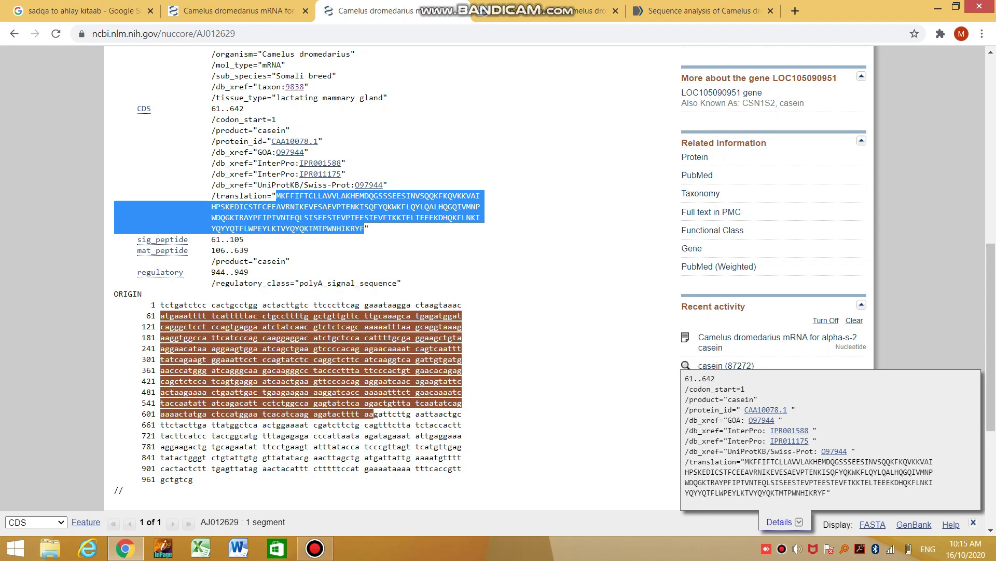
click(371, 240)
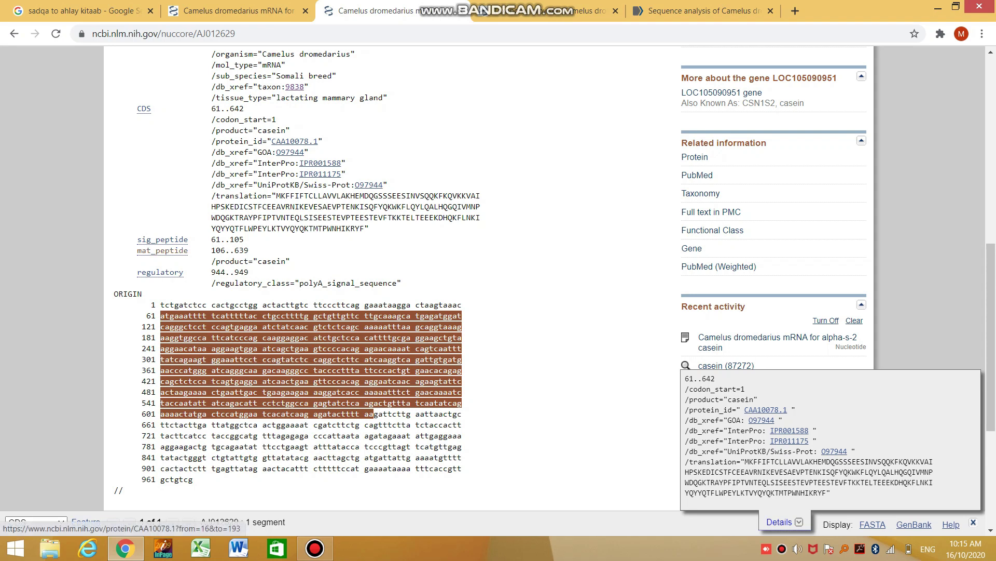
Step: Mark the mature peptide 106..639, signal peptide 61..105 and polyA signal 944..949, then return to the top
click(170, 250)
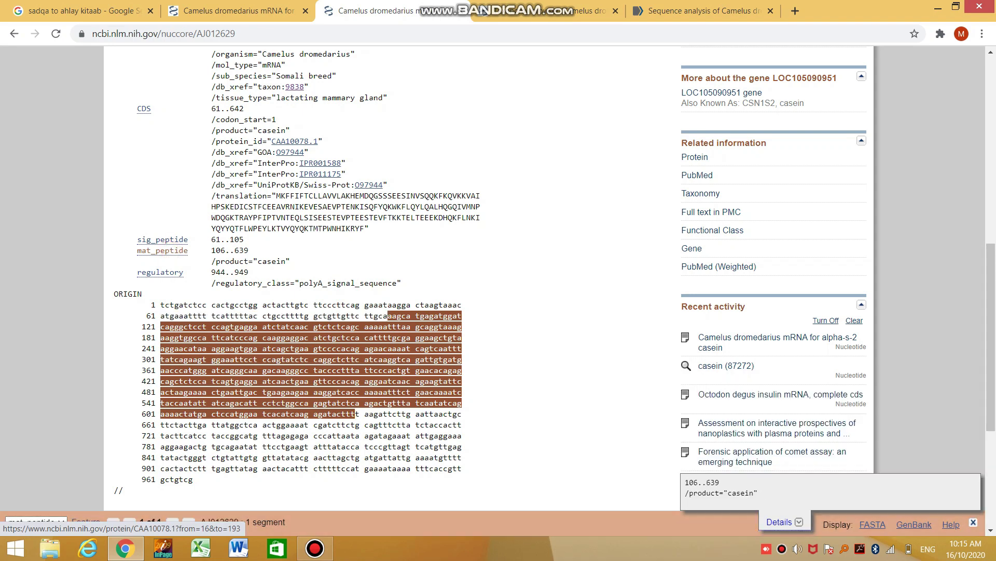
click(171, 240)
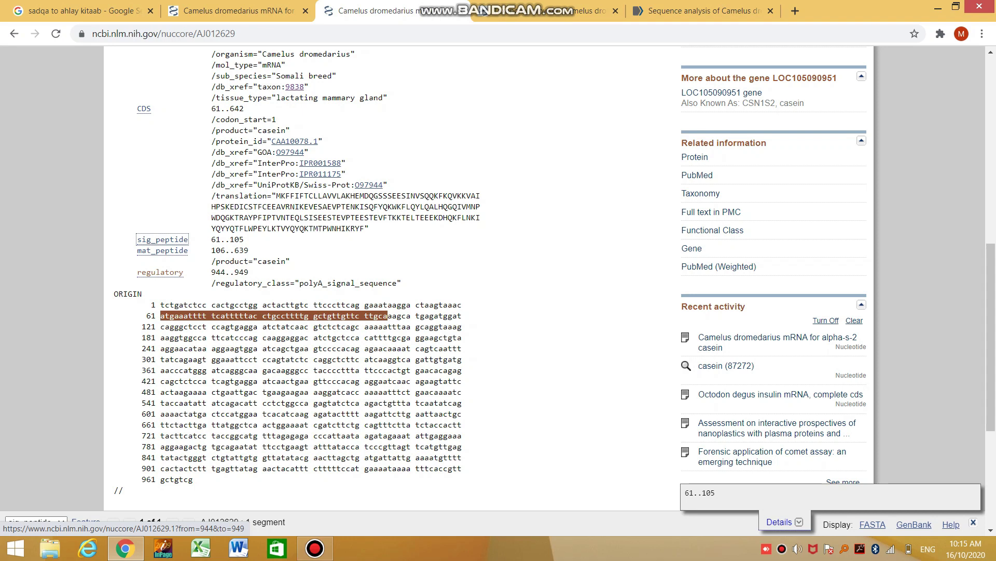
click(160, 272)
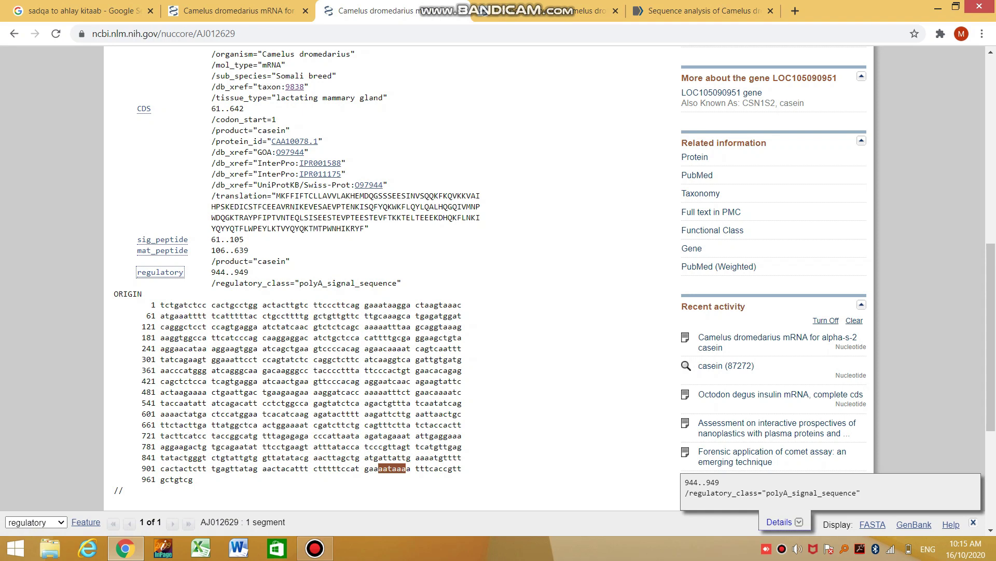
scroll(550, 270, up, 1)
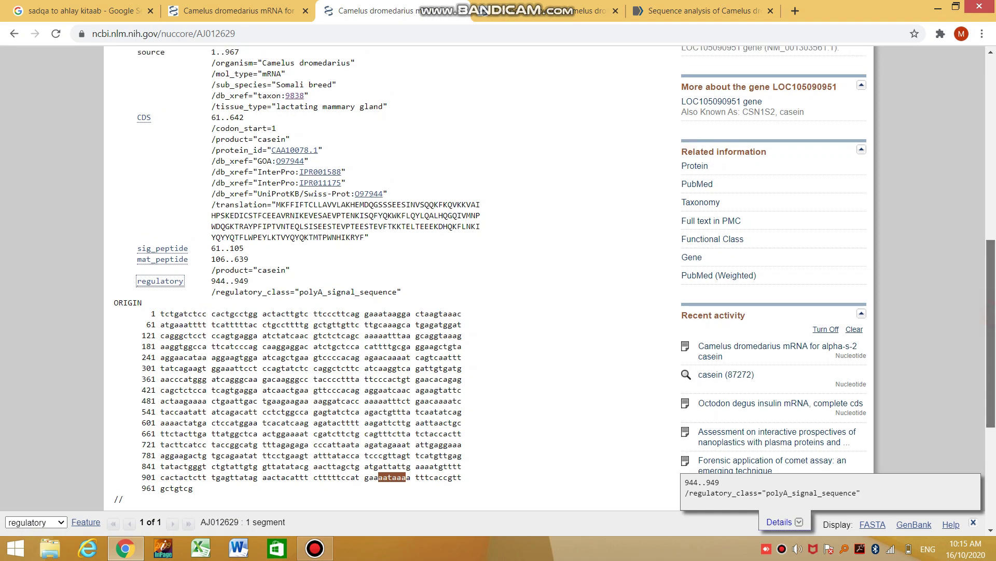
scroll(550, 270, down, 2)
key(Home)
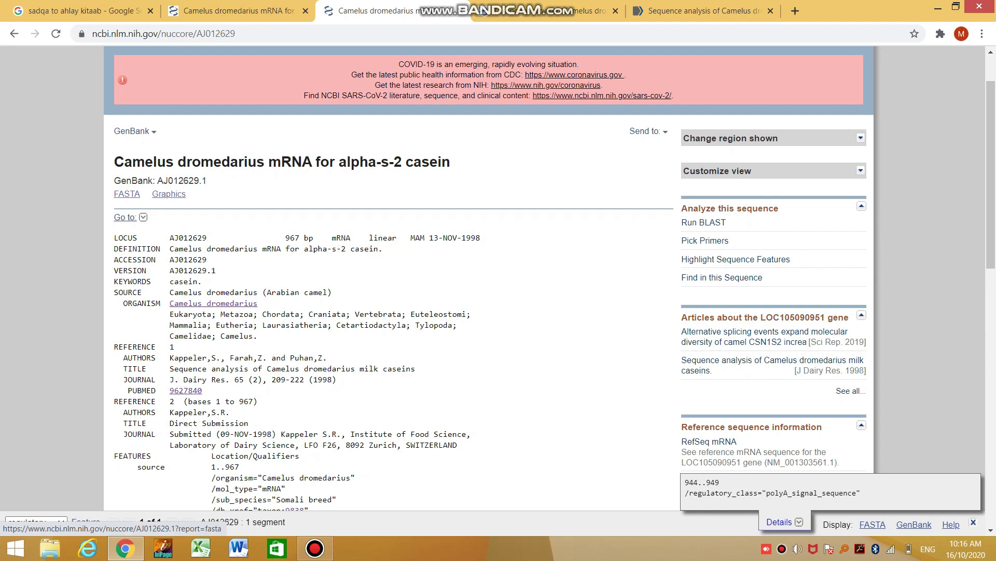
Step: Show AJ012629.1 in FASTA, select its header and sequence lines, then go back to GenBank view
click(127, 193)
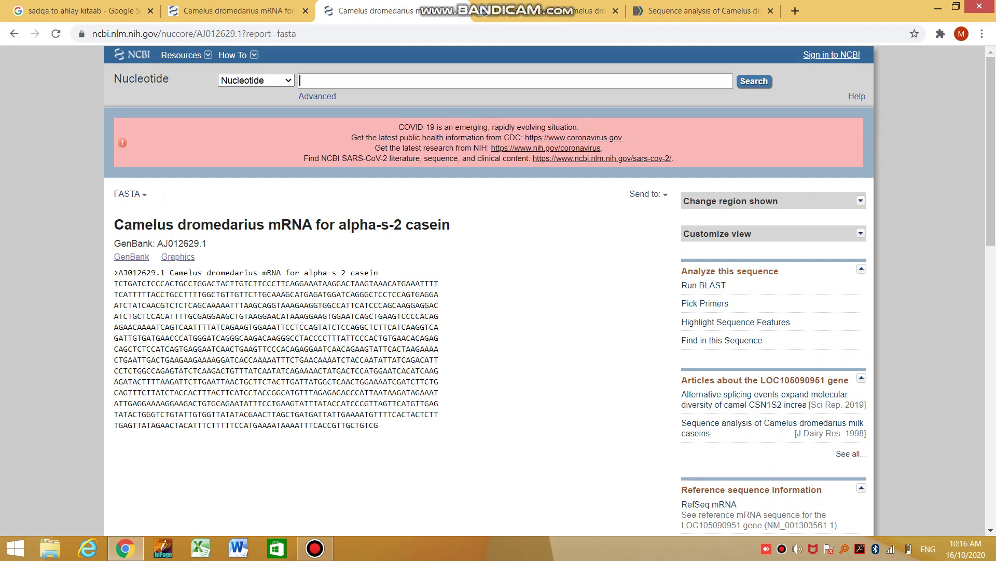
drag(114, 271, 382, 427)
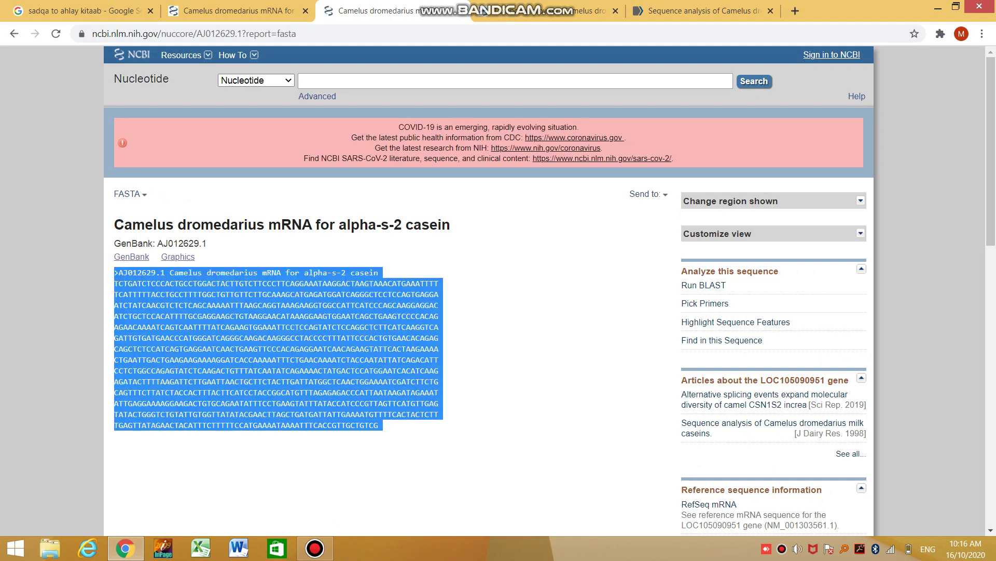
click(440, 434)
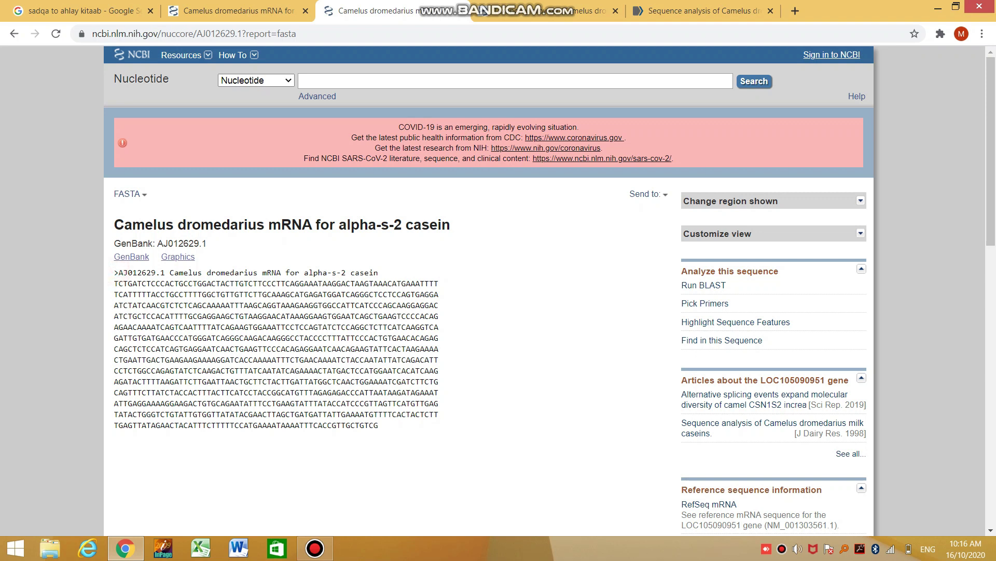
drag(119, 273, 379, 272)
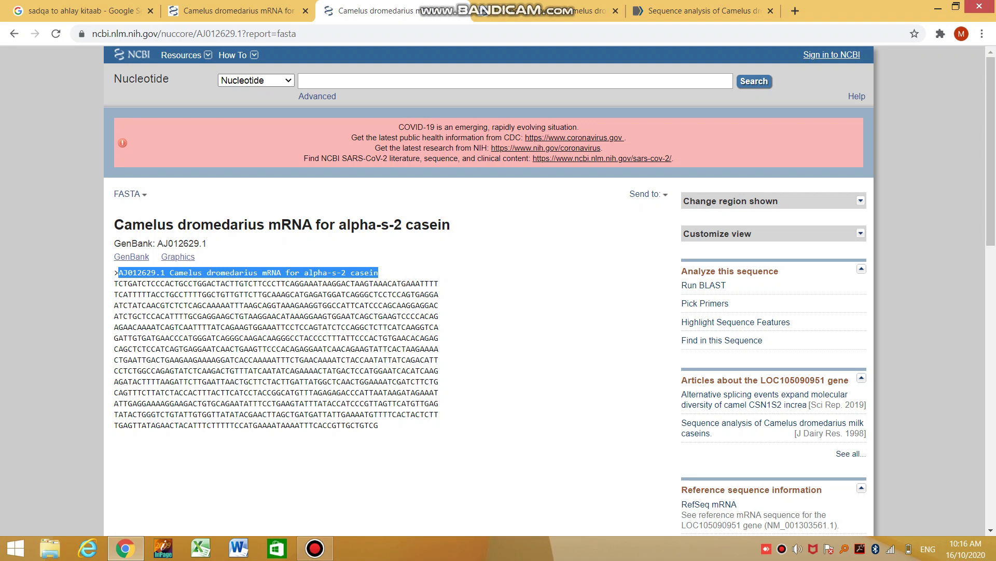
drag(114, 283, 224, 426)
click(441, 408)
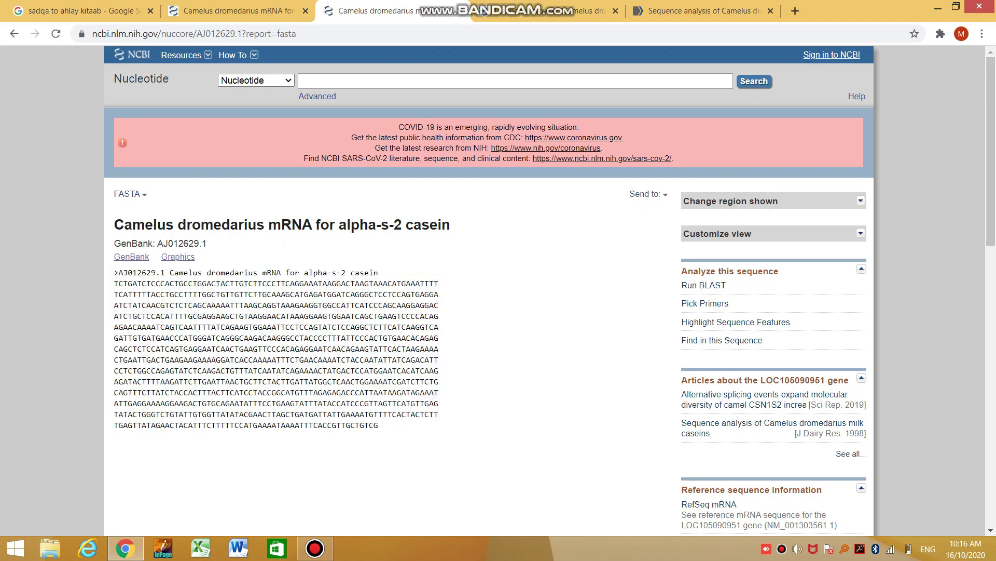
click(14, 34)
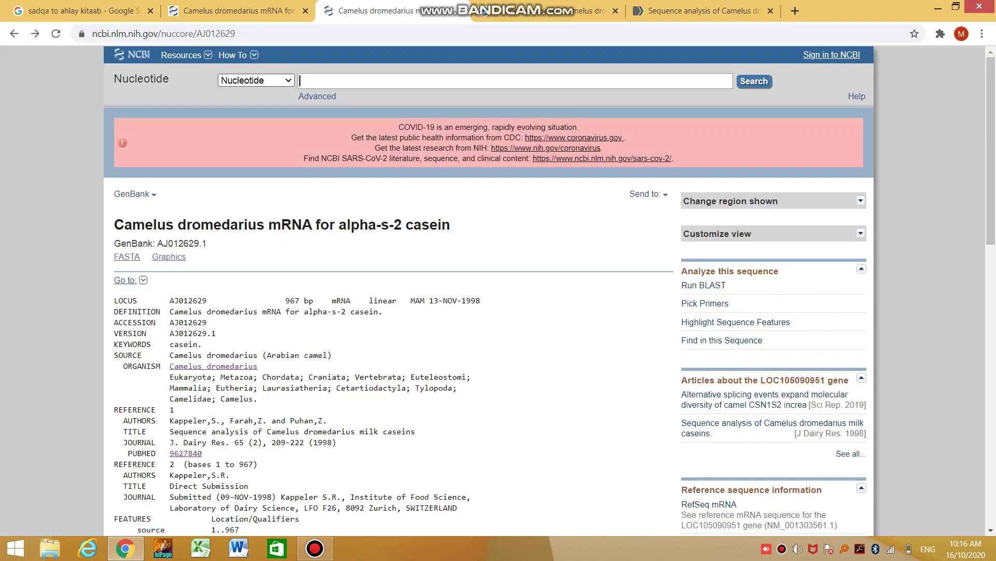
click(284, 80)
click(253, 102)
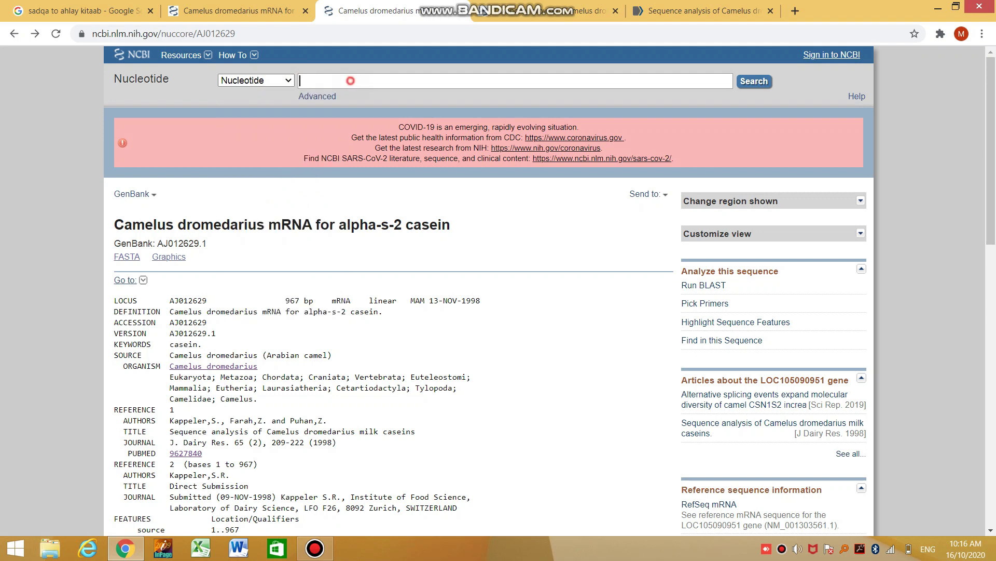